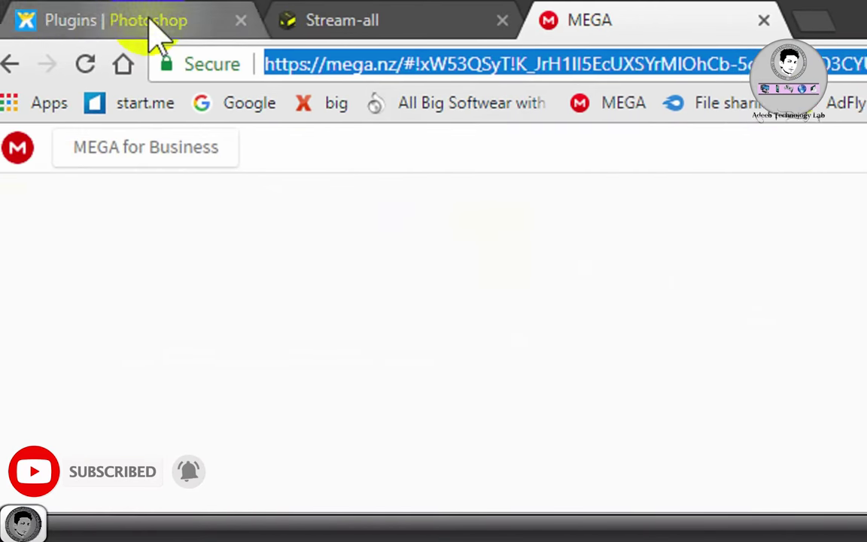
- Load salmanadeeb.wixsite.com, enter the site and go to its Plugins page
type("s")
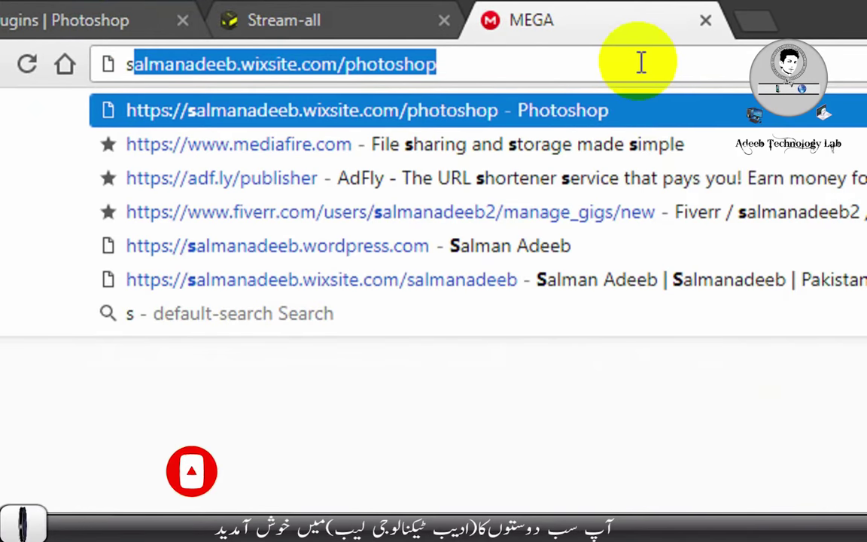
left_click(640, 64)
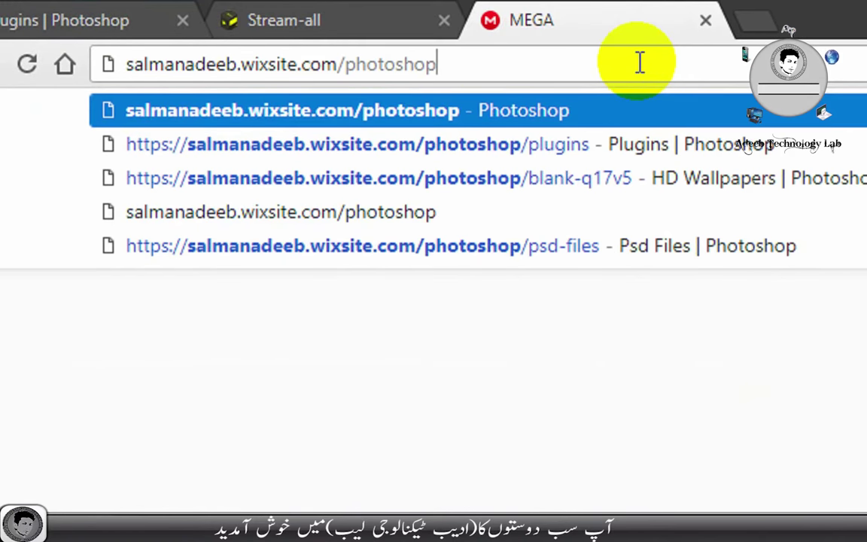
key("Return")
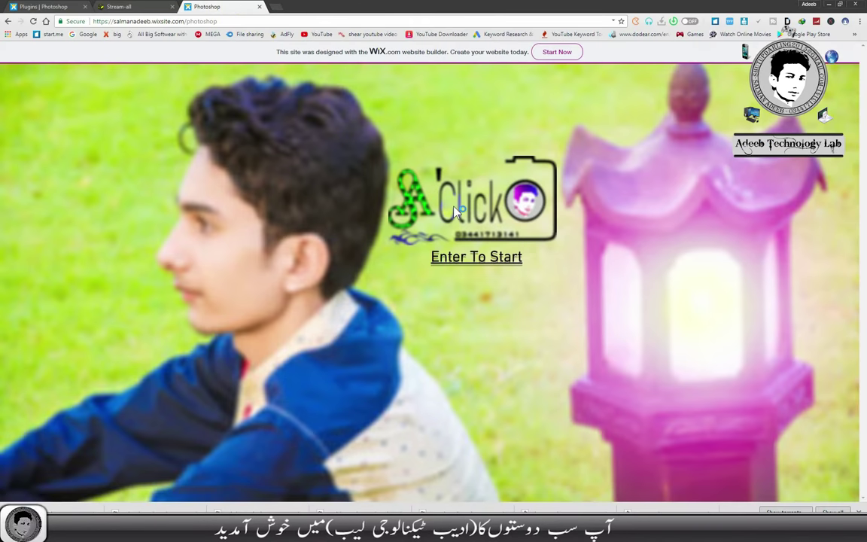
left_click(480, 259)
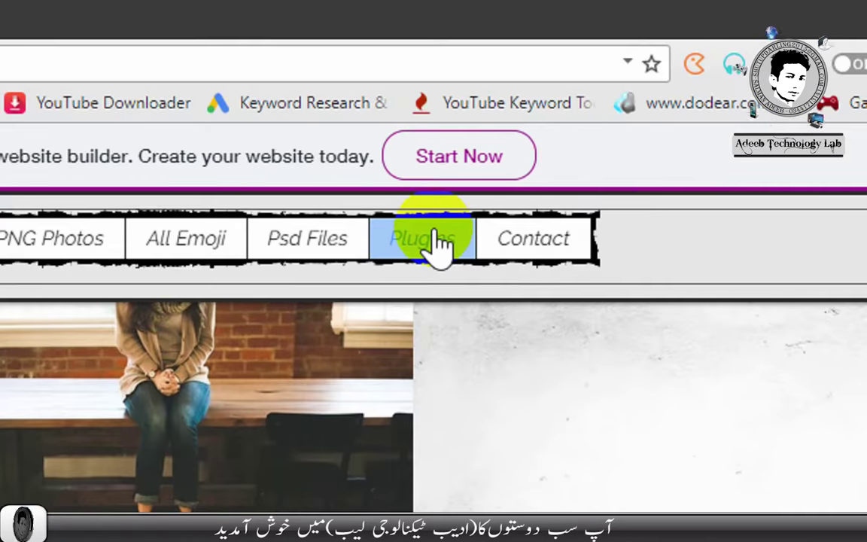
left_click(544, 81)
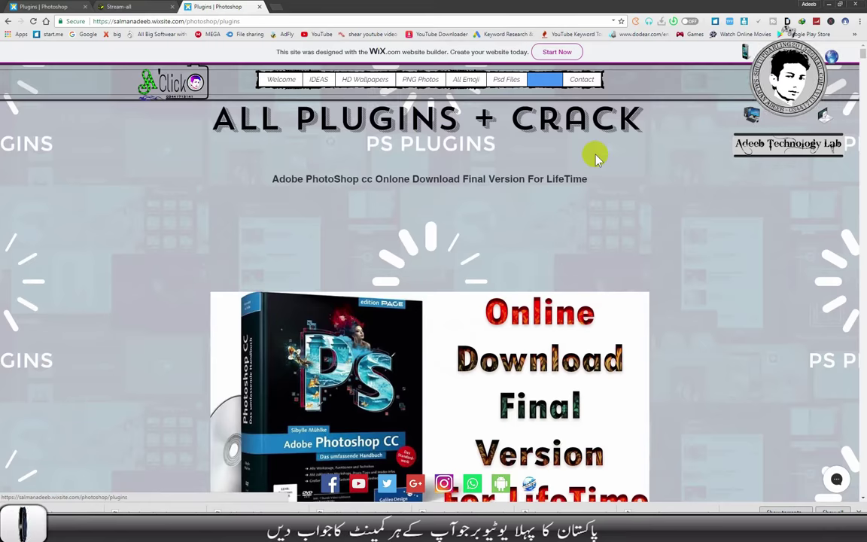
- Scroll down the Plugins page to the All Water Drop Brushes item
scroll(708, 267, "down", 5)
scroll(696, 287, "down", 7)
scroll(694, 290, "down", 8)
scroll(696, 292, "down", 5)
scroll(696, 292, "down", 5)
scroll(695, 292, "down", 5)
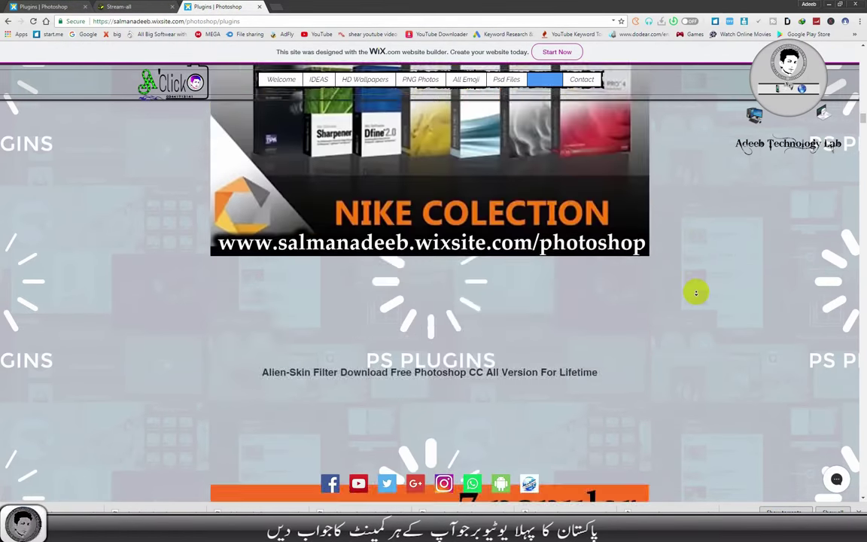
scroll(695, 292, "down", 5)
scroll(696, 292, "down", 5)
scroll(697, 293, "down", 5)
scroll(696, 292, "down", 5)
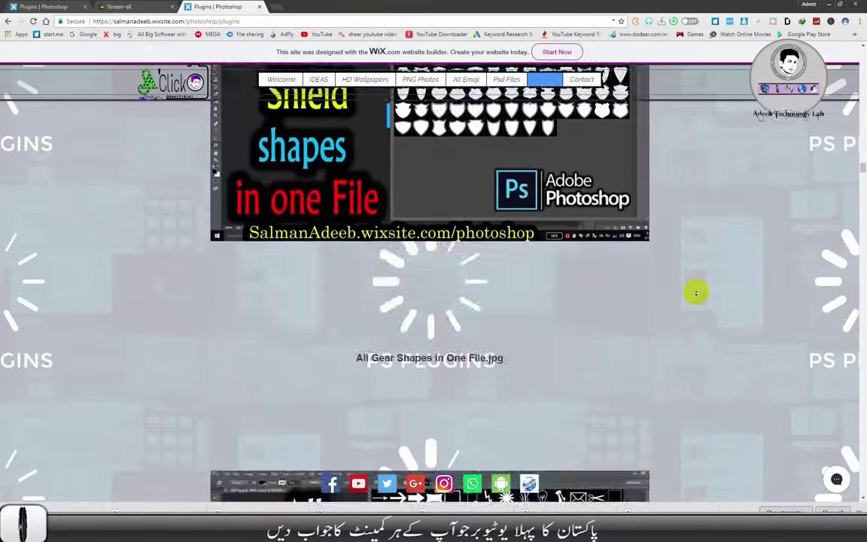
scroll(697, 290, "down", 5)
scroll(698, 290, "down", 5)
scroll(697, 290, "down", 5)
scroll(697, 291, "down", 5)
scroll(697, 279, "down", 5)
scroll(697, 276, "down", 5)
scroll(695, 271, "down", 5)
scroll(695, 271, "down", 5)
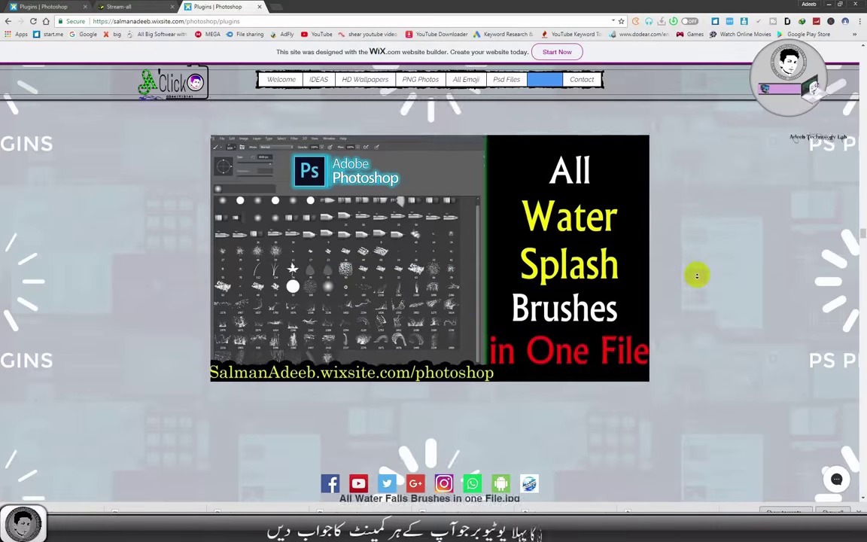
scroll(695, 273, "down", 5)
scroll(701, 256, "down", 2)
scroll(697, 211, "down", 4)
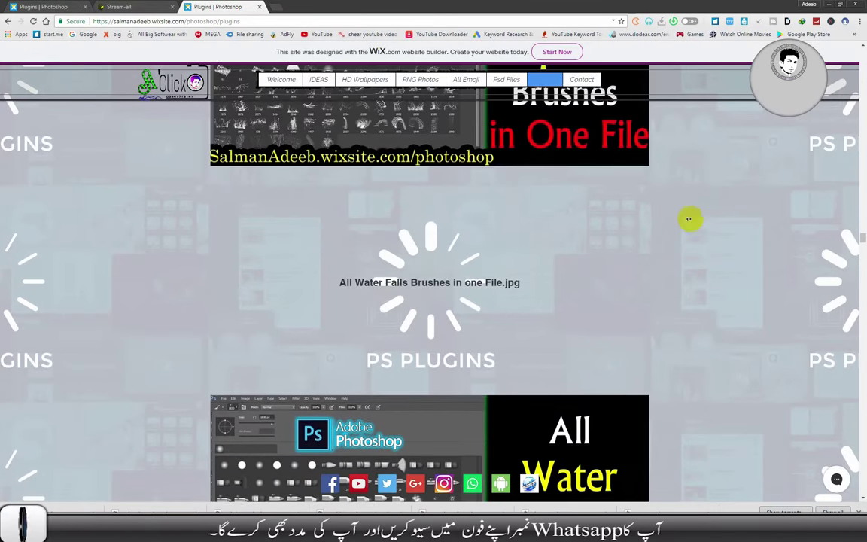
scroll(691, 256, "down", 2)
scroll(693, 291, "down", 5)
scroll(692, 267, "down", 2)
scroll(693, 248, "down", 1)
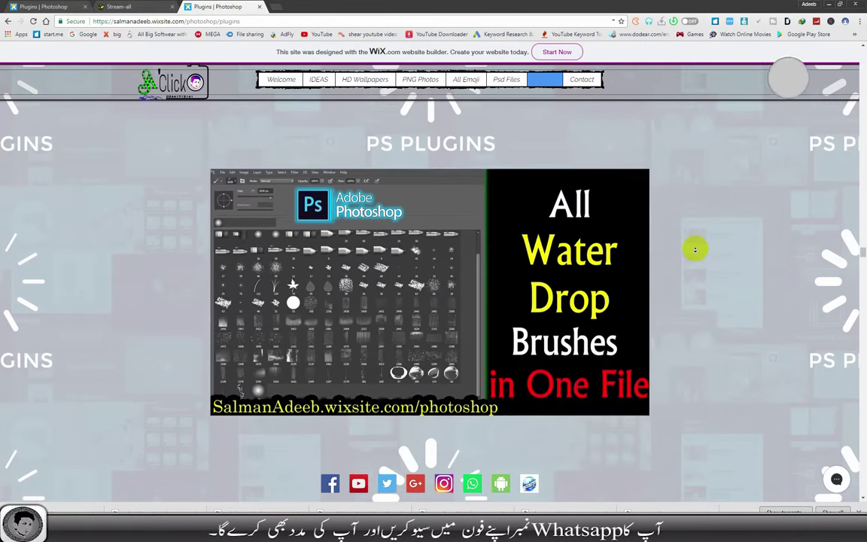
- Open the All Water Drop Brushes item and follow its download link past the advert
left_click(476, 290)
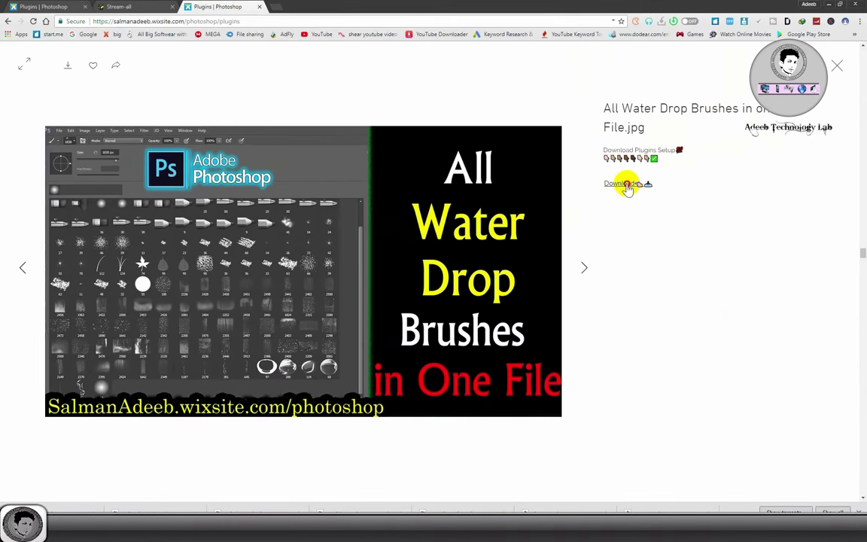
left_click(628, 185)
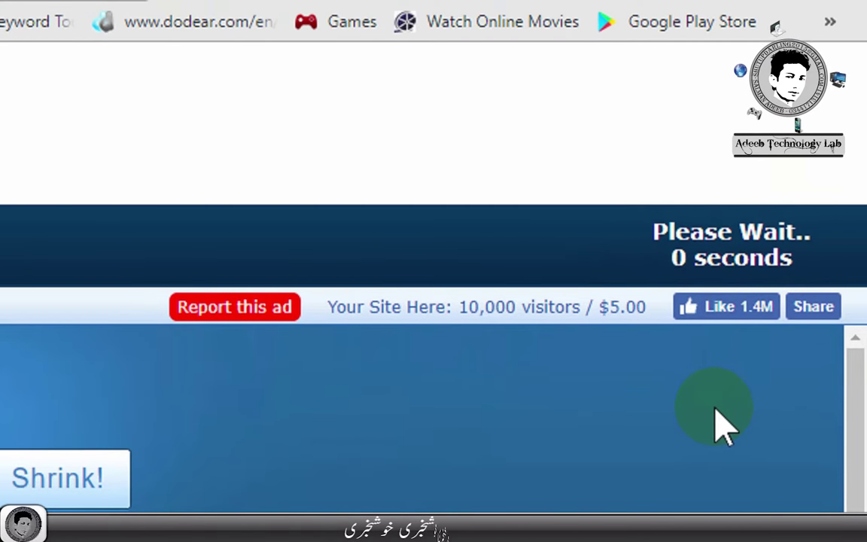
left_click(722, 269)
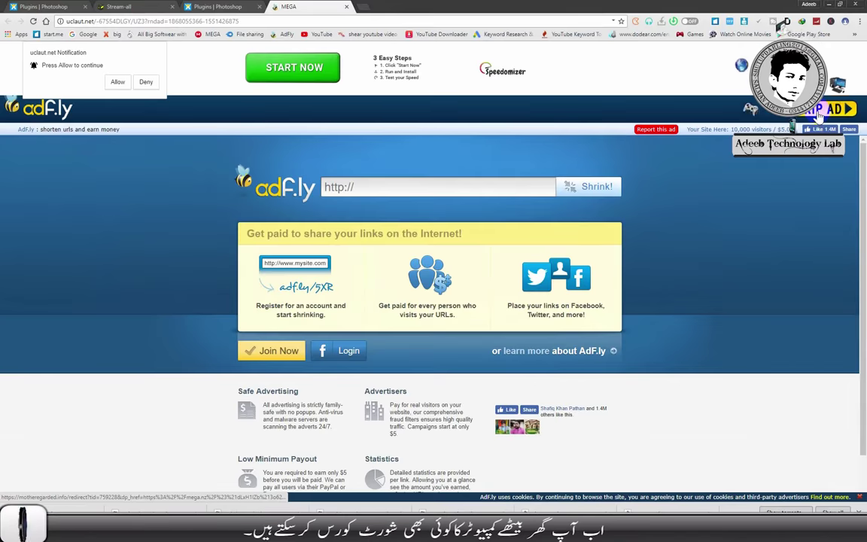
left_click(713, 199)
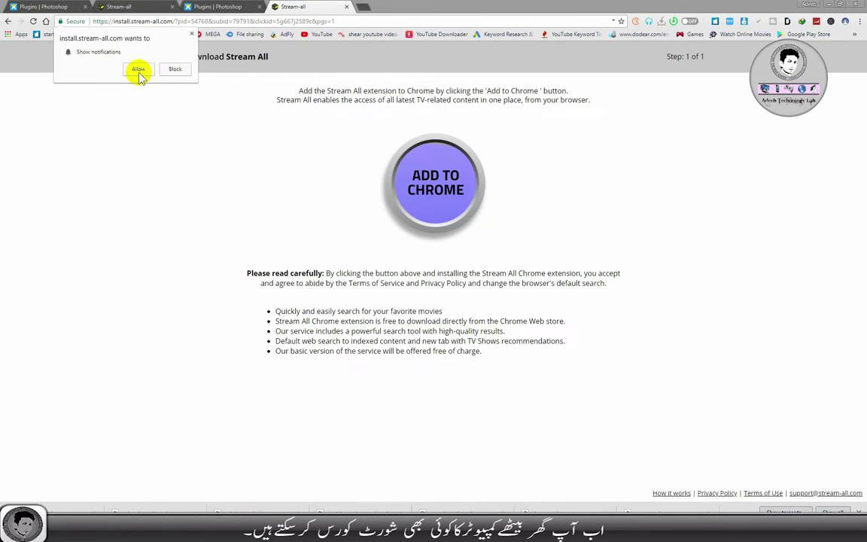
- Answer the notification prompt, close the Stream-all tab and retry the download link
left_click(139, 75)
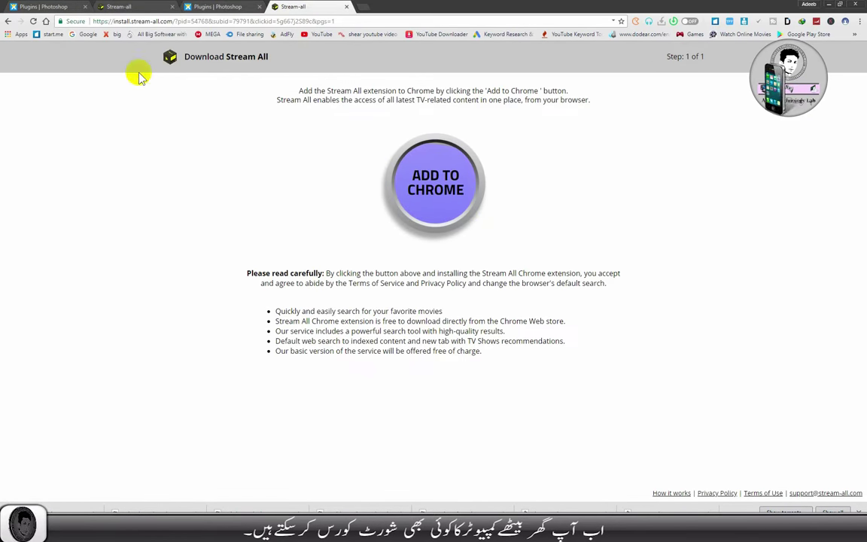
left_click(346, 6)
left_click(631, 183)
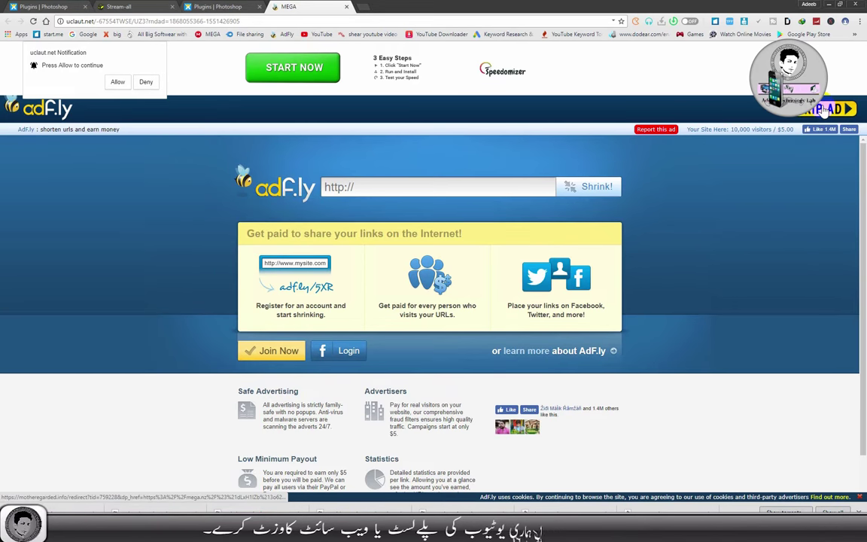
- Skip the advert and save the 90.9 MB Water Drop.abr file from MEGA
left_click(826, 111)
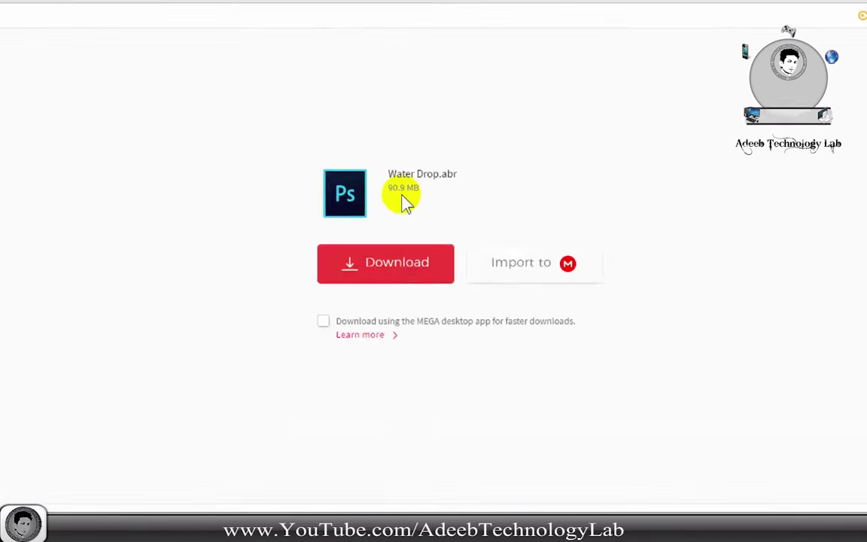
left_click_drag(426, 264, 529, 265)
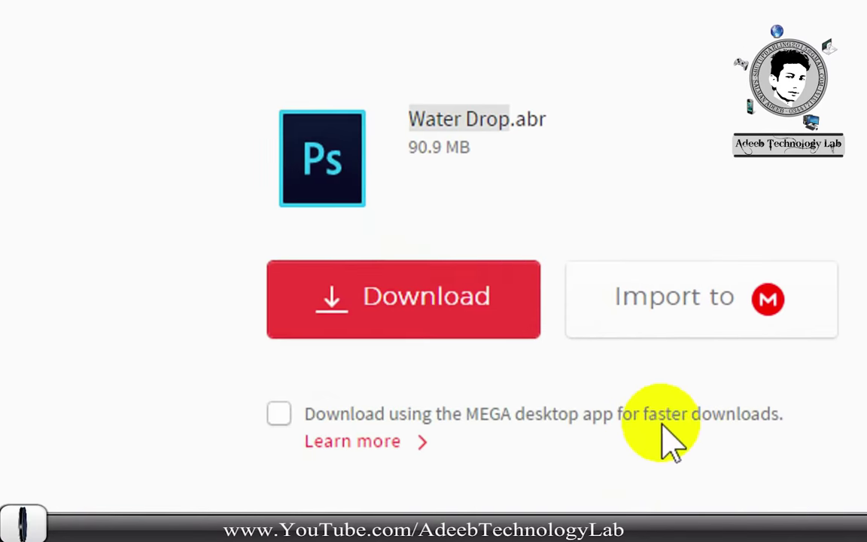
left_click(332, 265)
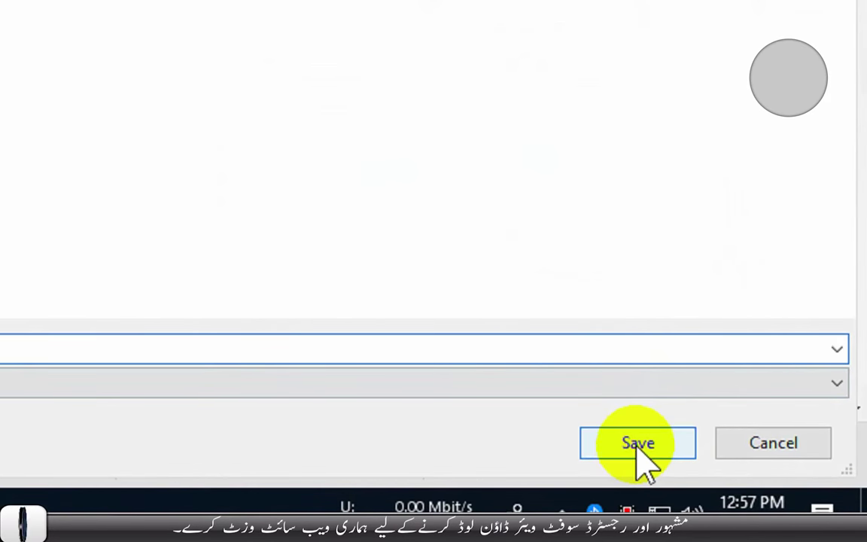
left_click(638, 446)
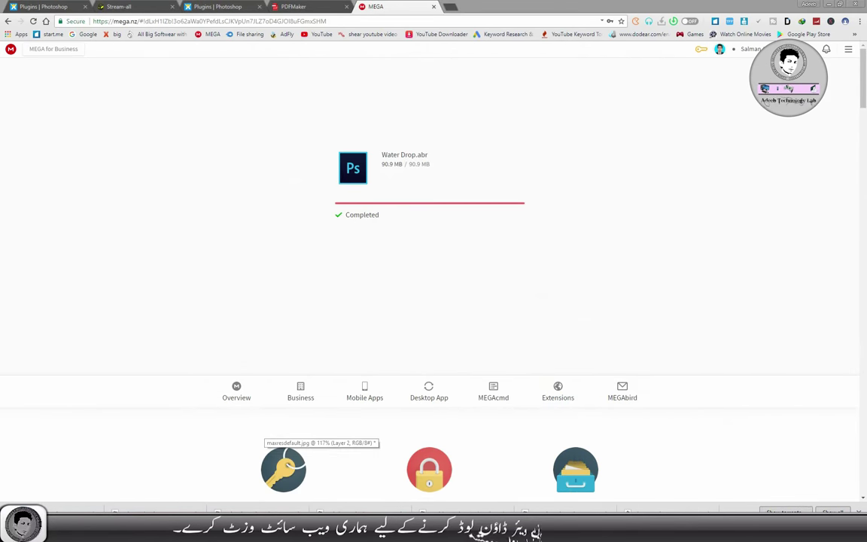
left_click(316, 488)
- Undo the fireworks stamps on the canvas and delete the Fireworks brush group
key("ctrl+z")
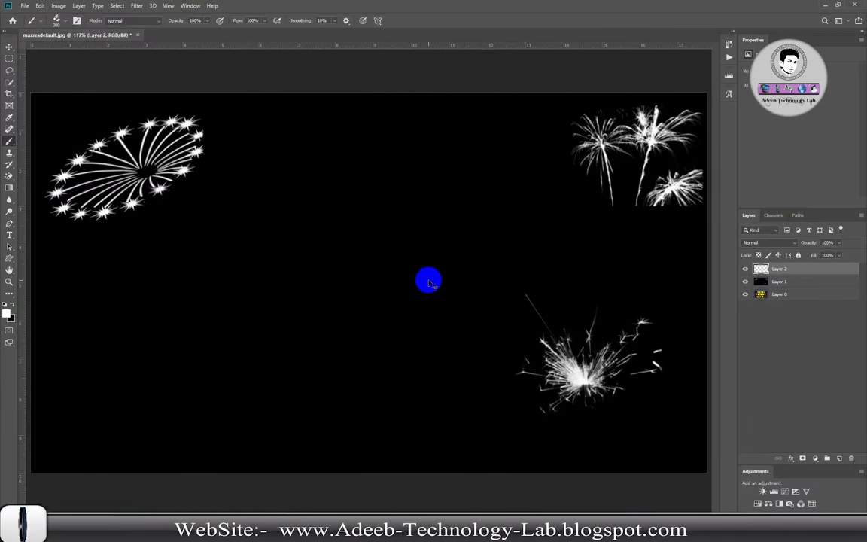
key("ctrl+z")
key("ctrl+z")
key("ctrl+z")
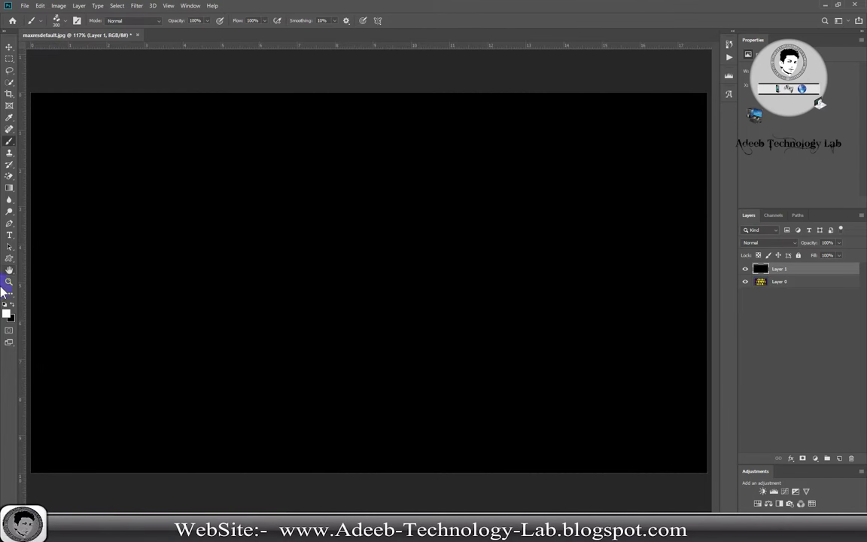
left_click(65, 23)
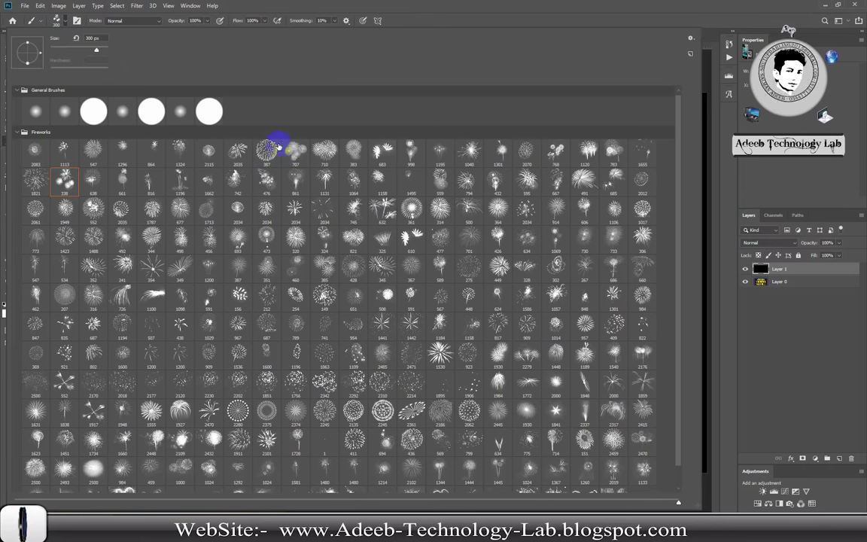
left_click(313, 149)
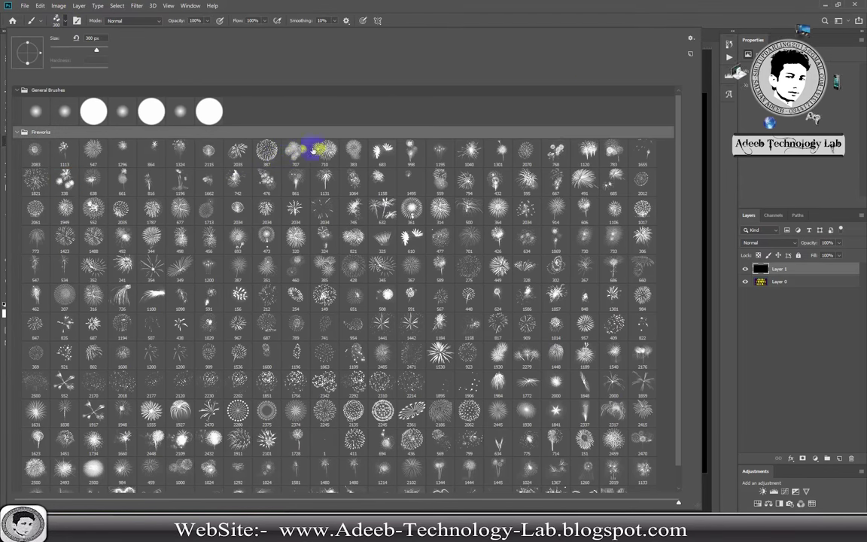
left_click(690, 39)
left_click(732, 80)
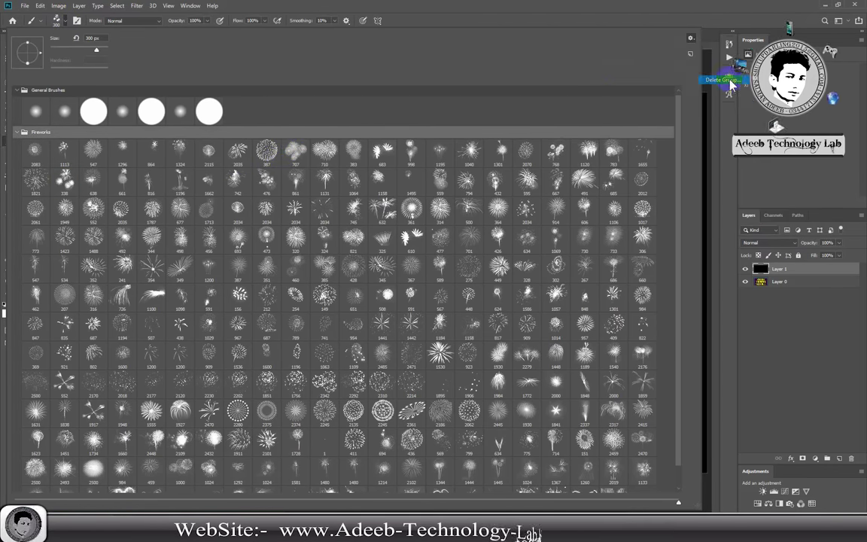
left_click(391, 193)
- Import the Water Drop brush file from Downloads into the brush presets
left_click(690, 39)
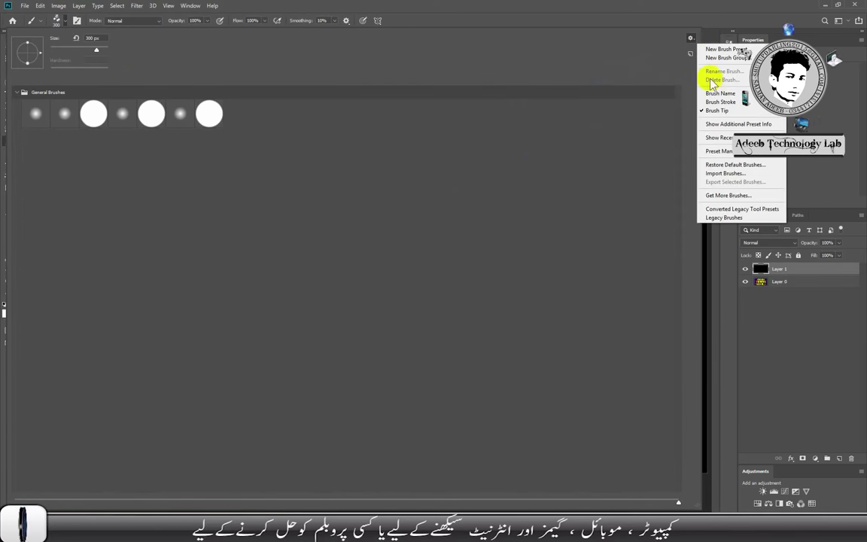
left_click(729, 177)
scroll(339, 230, "down", 5)
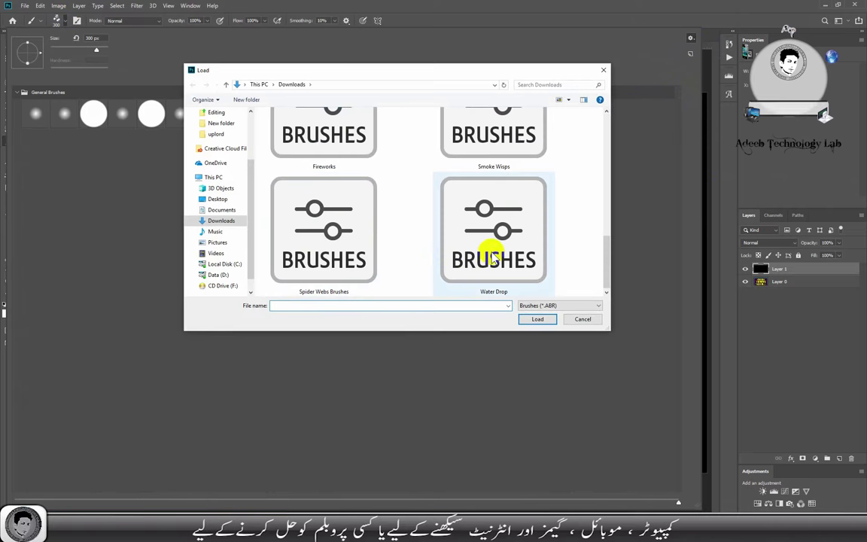
left_click(491, 256)
left_click(546, 324)
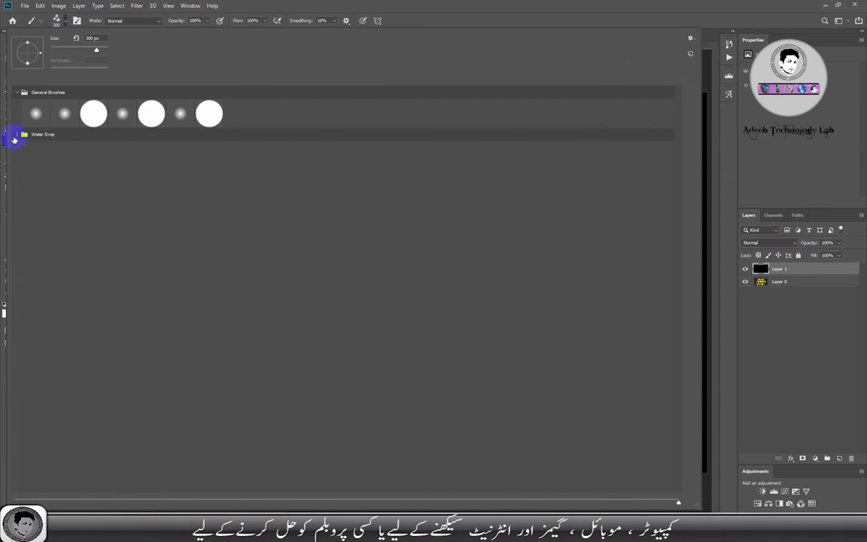
- Choose the bubble brush from the Water Drop group and stamp five bubbles of varying sizes
left_click(15, 135)
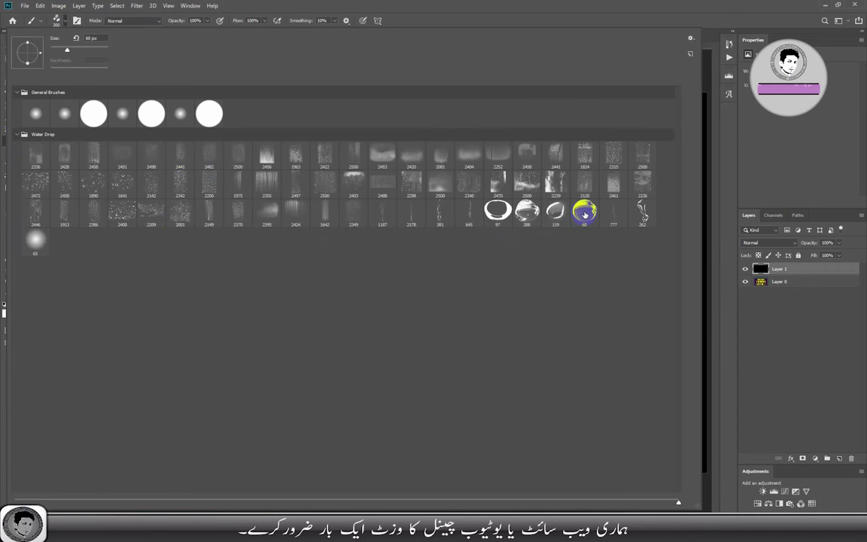
double_click(585, 213)
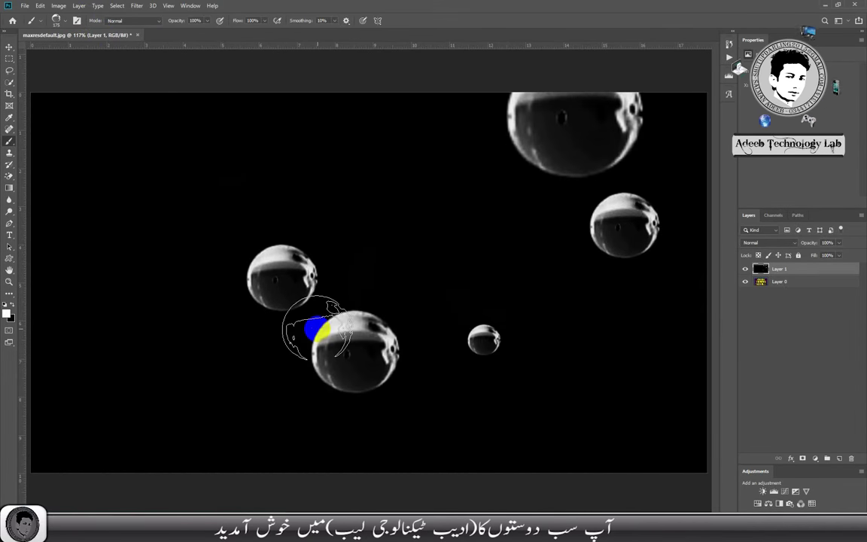
left_click(59, 21)
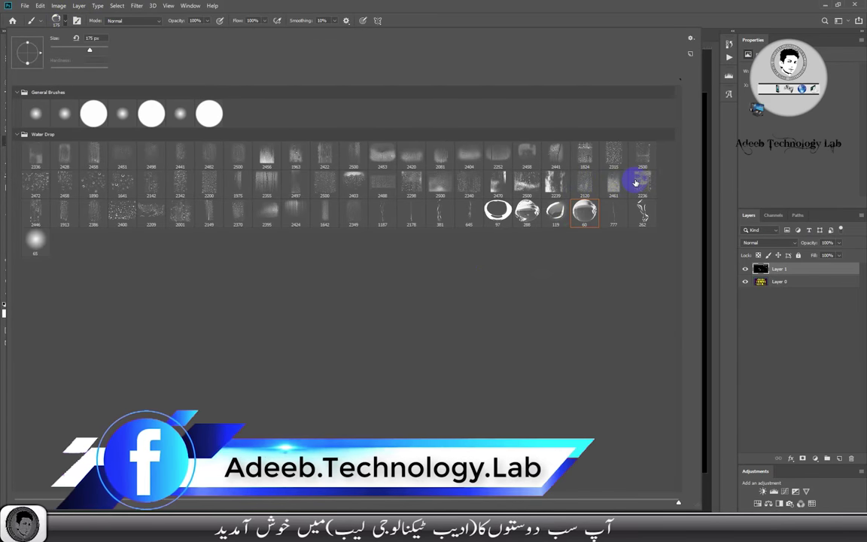
- Stamp condensation droplets down the canvas's left edge, top-left and lower-left
double_click(632, 182)
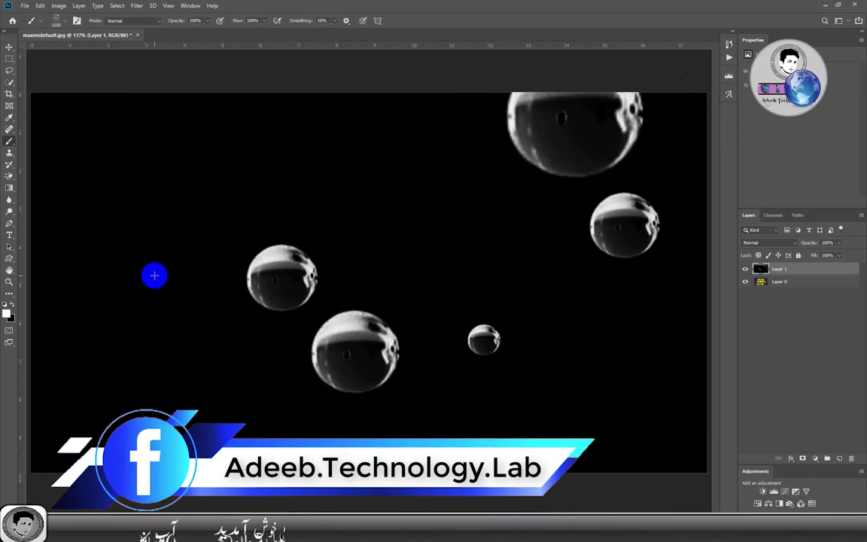
left_click(111, 194)
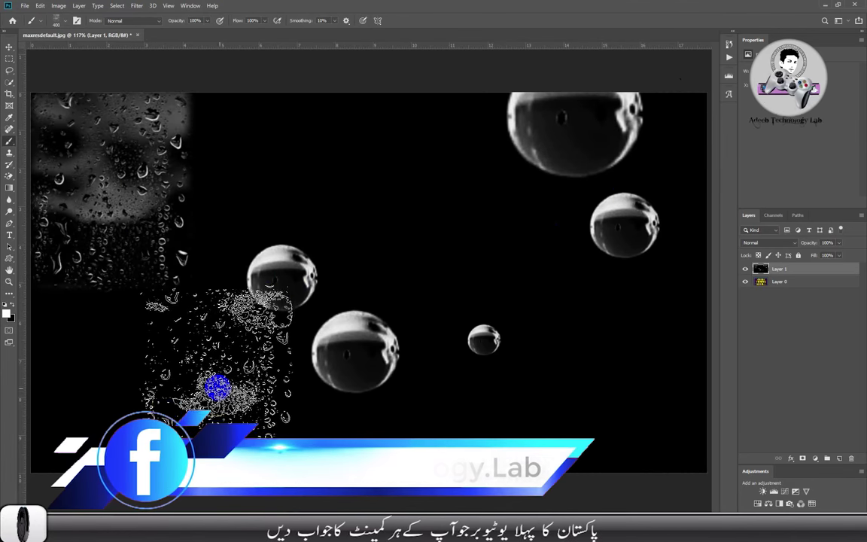
left_click(104, 387)
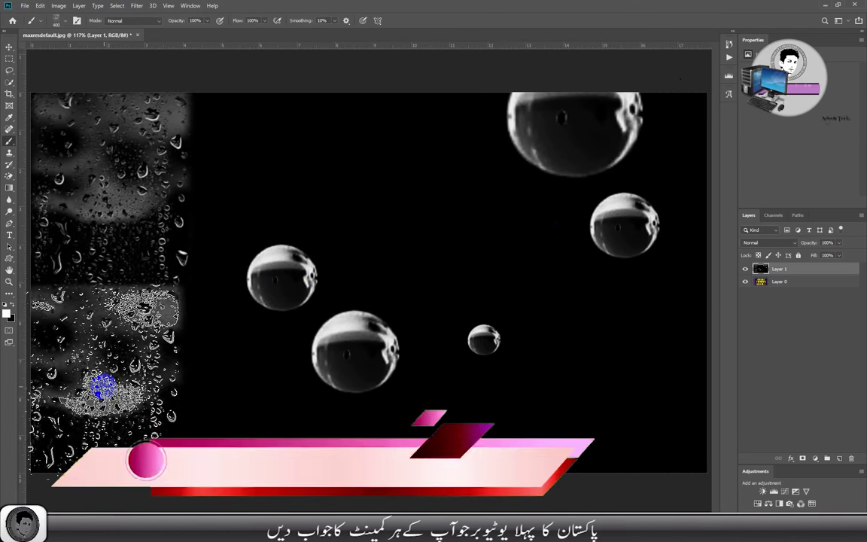
- Switch to the drip brush and stamp two drips near the top centre
left_click(64, 22)
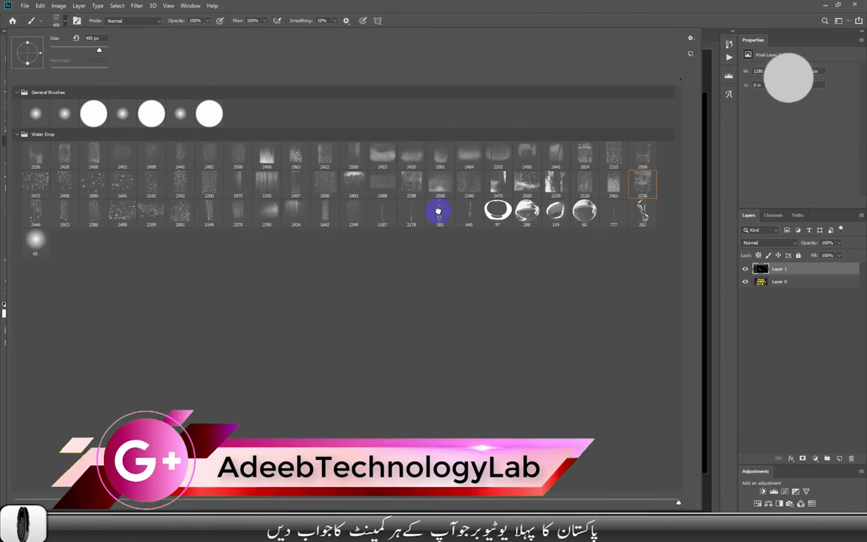
double_click(439, 211)
left_click(443, 245)
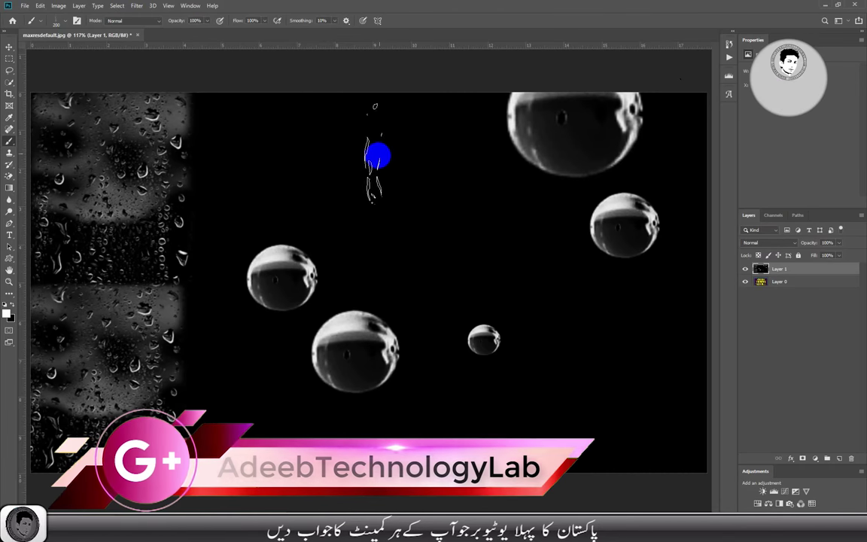
left_click(385, 156)
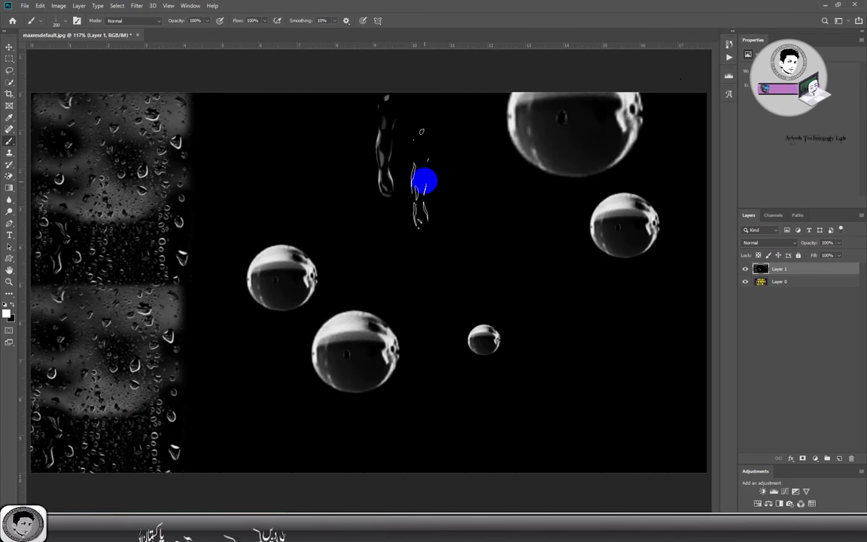
left_click(422, 184)
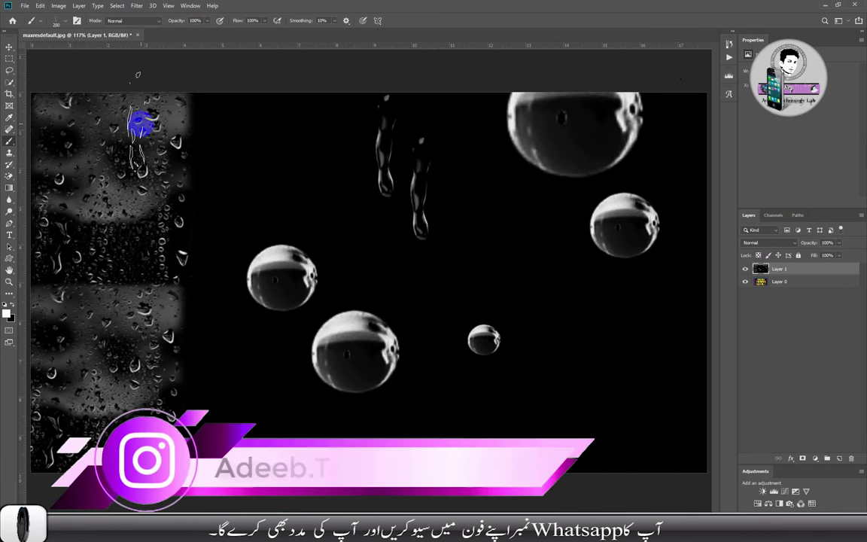
left_click(65, 21)
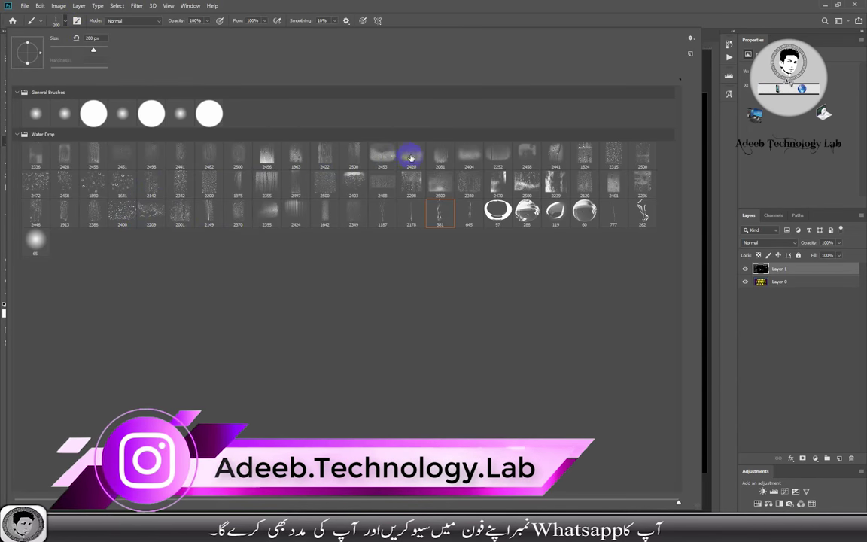
- Stamp a droplet-spray condensation patch at lower right with the brush enlarged to 400
double_click(383, 155)
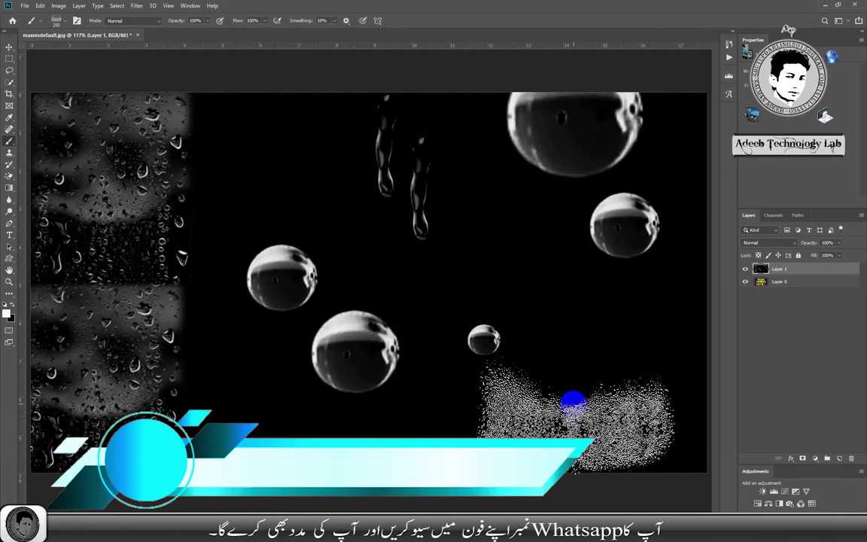
key("bracketright")
key("bracketright")
key("bracketright")
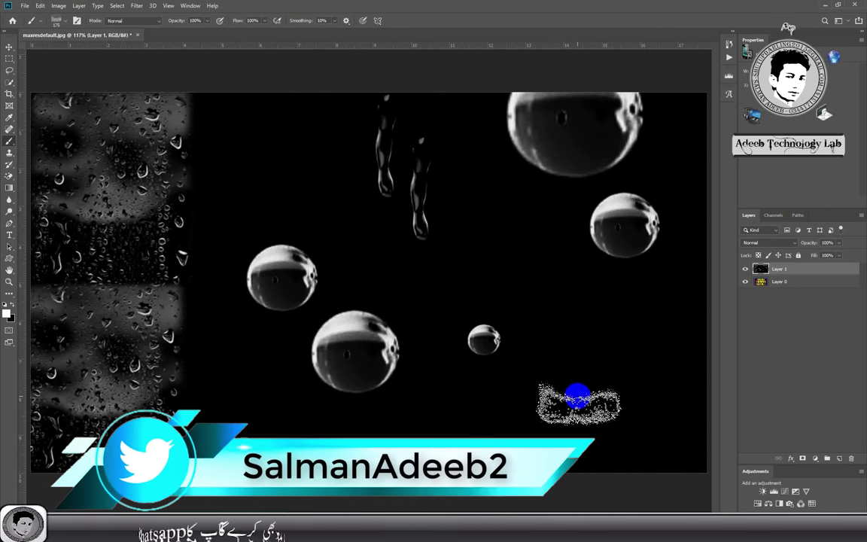
key("bracketright")
key("bracketright")
key("bracketright")
key("bracketright")
key("bracketright")
key("bracketright")
left_click(600, 386)
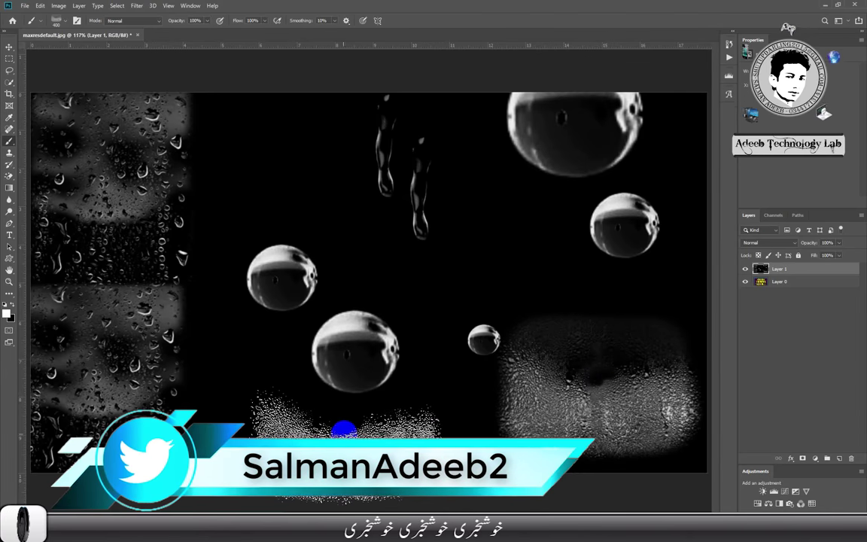
- Paint vertical rain streaks down the canvas centre with brush 2424
left_click(58, 20)
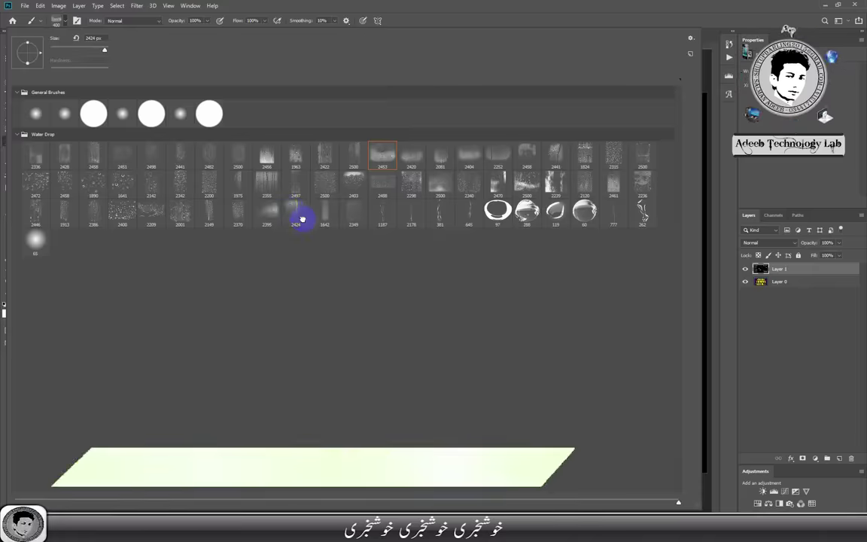
double_click(302, 217)
left_click_drag(407, 263, 354, 238)
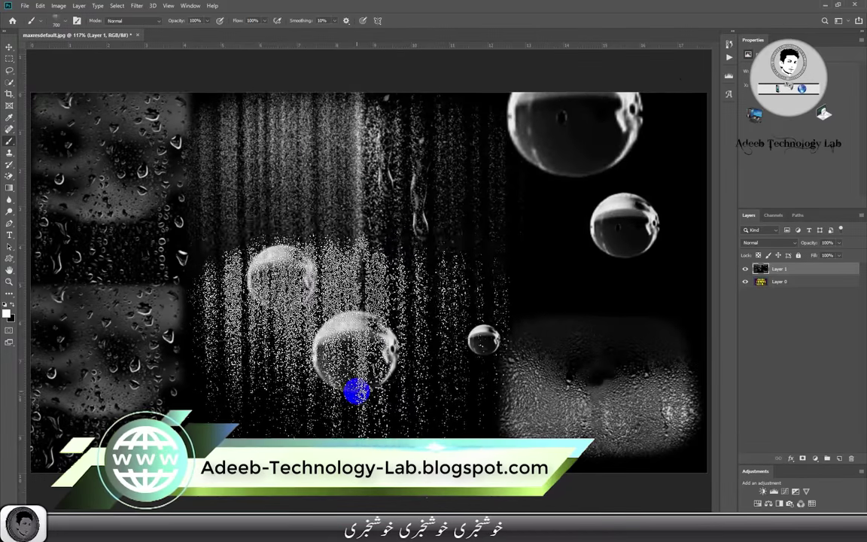
left_click_drag(354, 238, 352, 372)
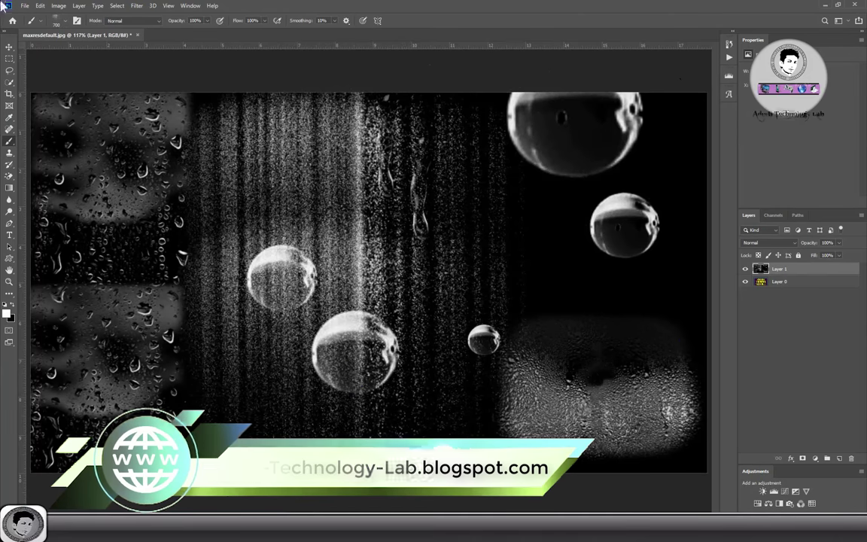
- Stamp scattered droplets over the right side with brush 2500
left_click(58, 19)
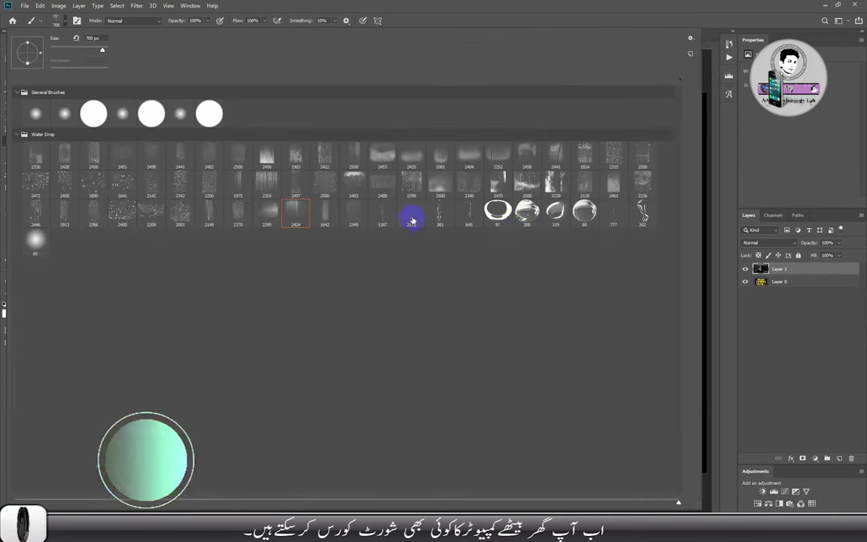
double_click(642, 152)
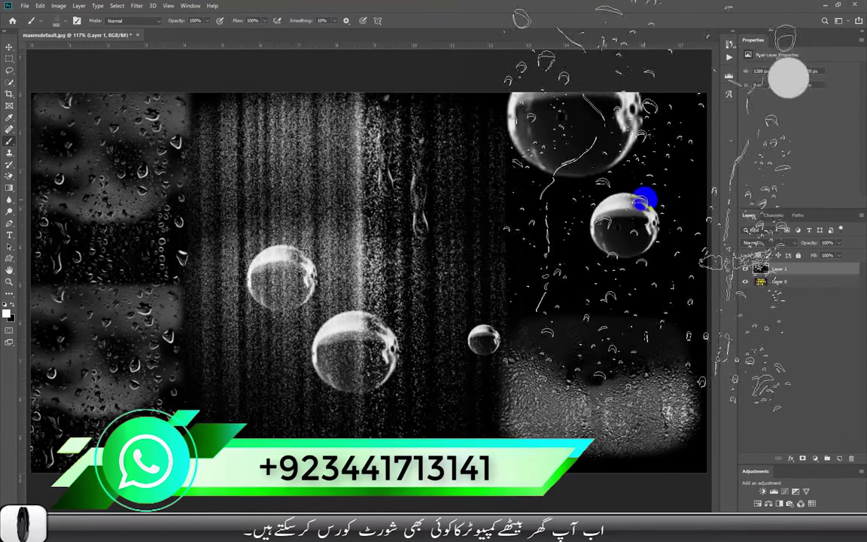
left_click(640, 196)
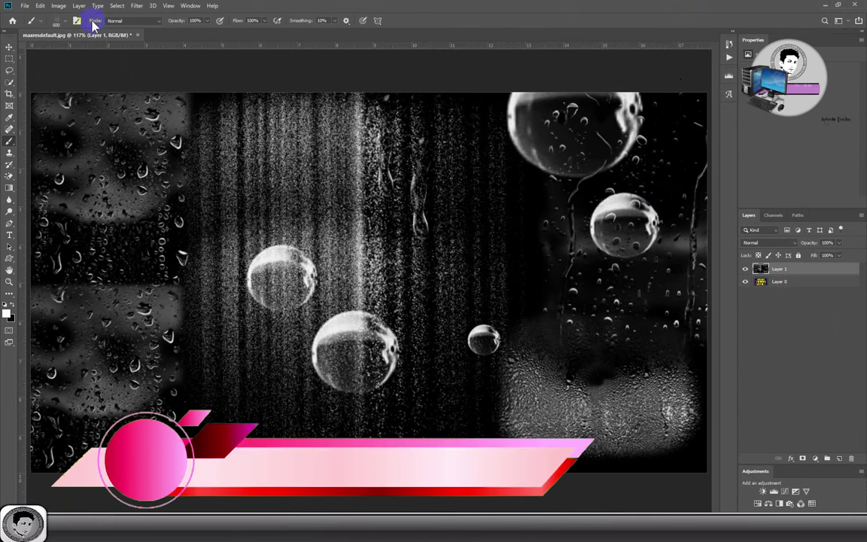
left_click(63, 21)
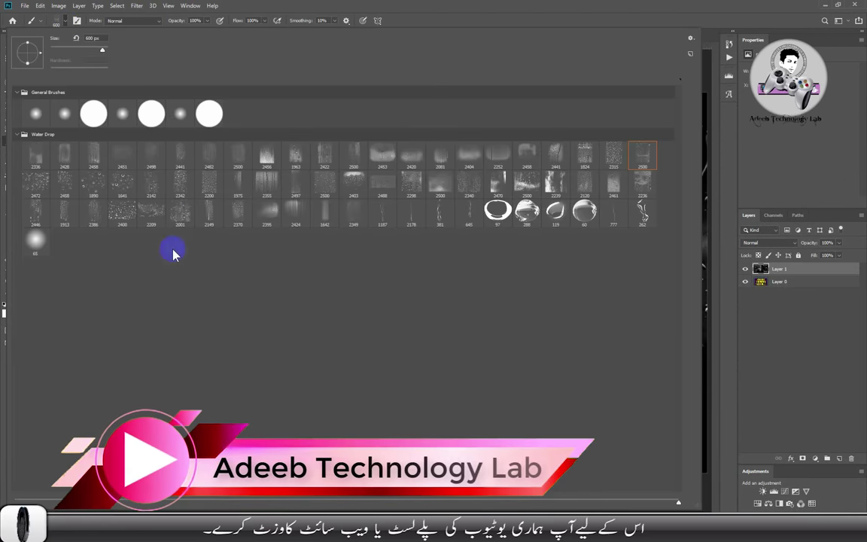
left_click(736, 6)
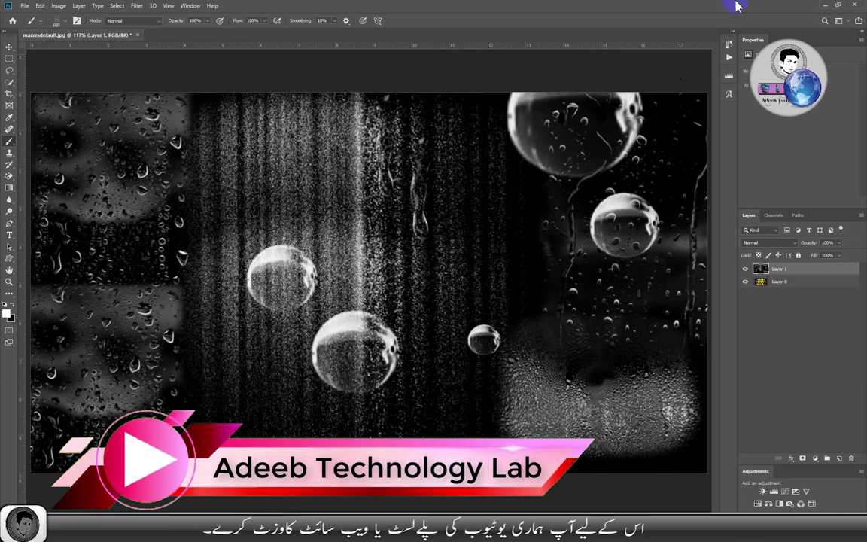